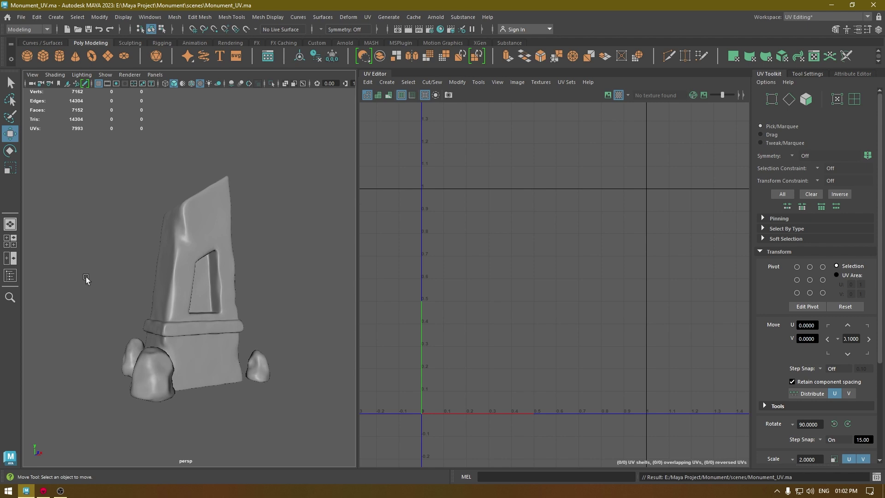
Select the monument mesh in Maya and inspect its UV shells in the UV Editor
{"action": "left_click_drag", "start_coordinate": [86, 278], "coordinate": [166, 350], "text": "alt"}
{"action": "left_click_drag", "start_coordinate": [257, 347], "coordinate": [250, 243], "text": "alt"}
{"action": "left_click", "coordinate": [246, 265]}
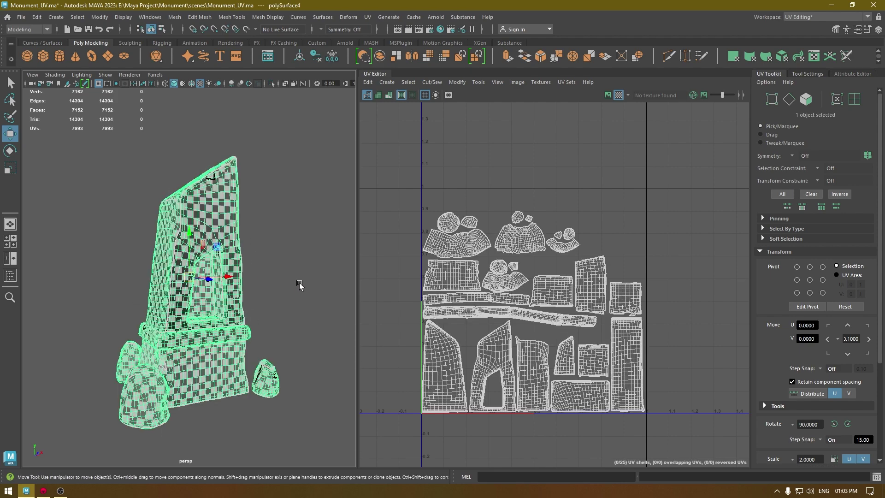
{"action": "mouse_move", "coordinate": [292, 283]}
{"action": "left_mouse_down", "text": "alt"}
{"action": "mouse_move", "coordinate": [297, 269]}
{"action": "mouse_move", "coordinate": [305, 276]}
{"action": "mouse_move", "coordinate": [292, 286]}
{"action": "mouse_move", "coordinate": [291, 266]}
{"action": "left_mouse_up", "text": "alt"}
{"action": "middle_click_drag", "start_coordinate": [512, 275], "coordinate": [506, 231], "text": "alt"}
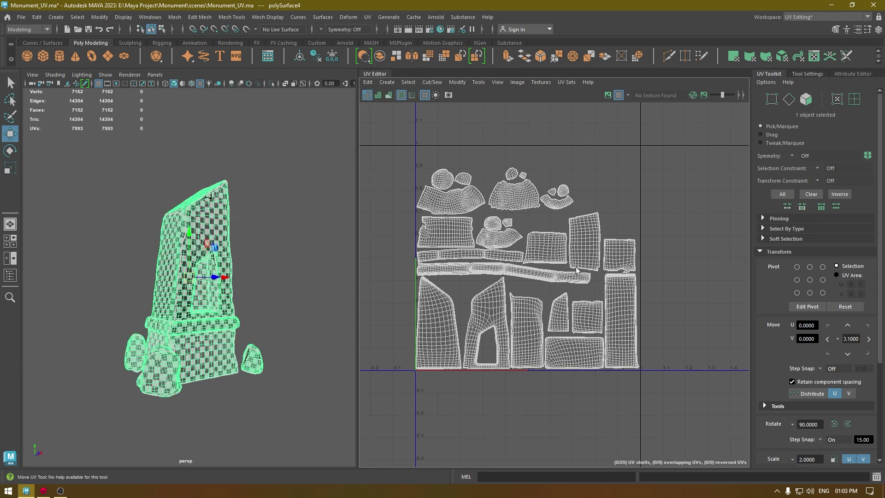
{"action": "right_click_drag", "start_coordinate": [523, 292], "coordinate": [612, 380], "text": "alt"}
{"action": "key", "text": "f"}
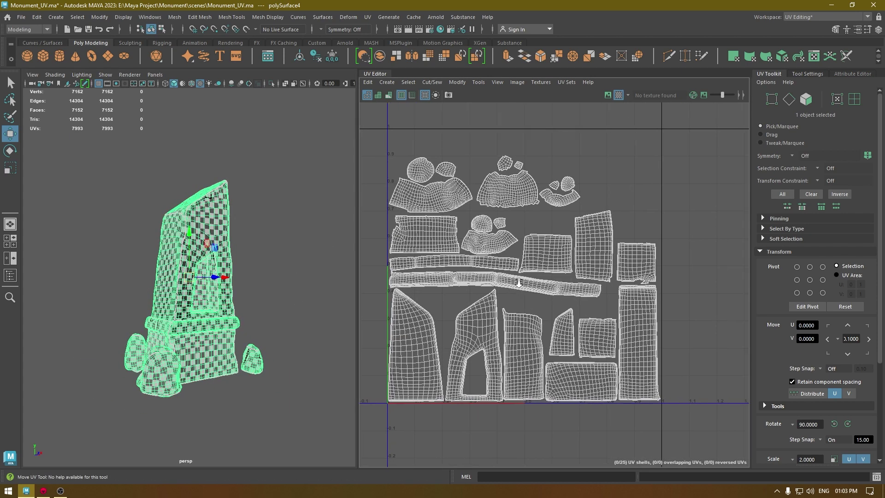
{"action": "left_click_drag", "start_coordinate": [175, 196], "coordinate": [182, 194], "text": "alt"}
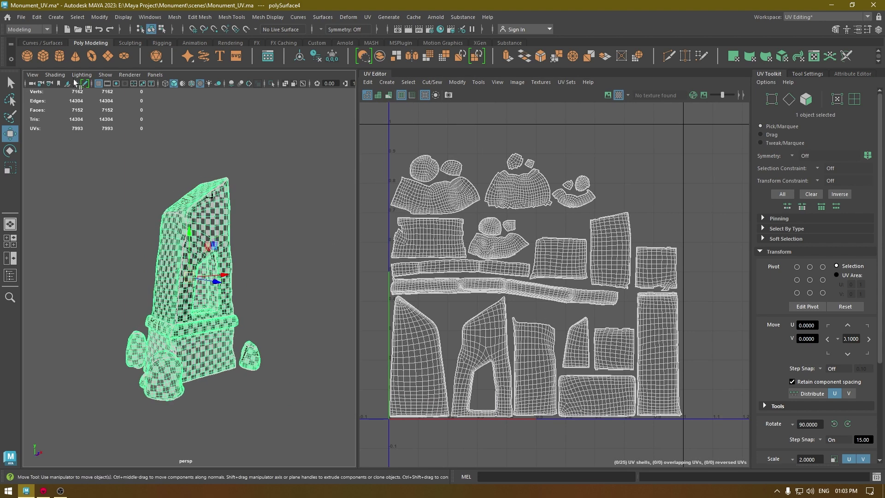
Export the selected mesh as obelisk_low.obj, overwrite the existing file, then deselect it
{"action": "left_click", "coordinate": [21, 17]}
{"action": "left_click", "coordinate": [59, 139]}
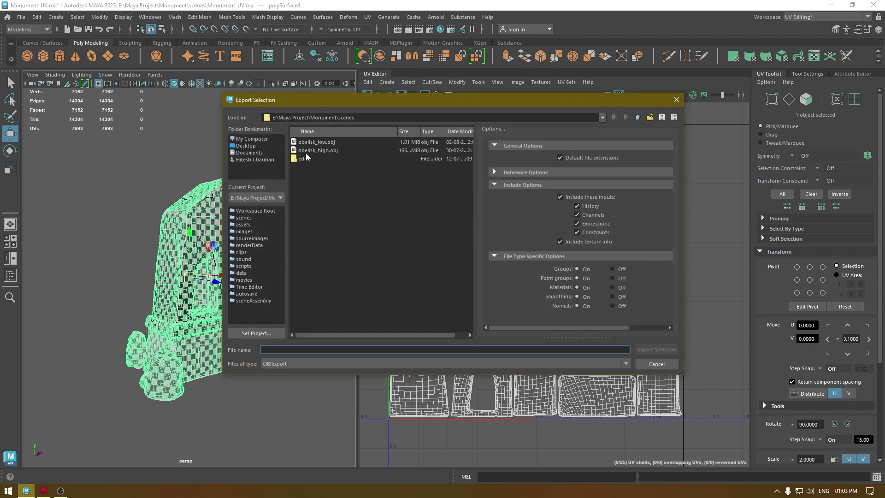
{"action": "left_click", "coordinate": [315, 142]}
{"action": "left_click", "coordinate": [650, 347]}
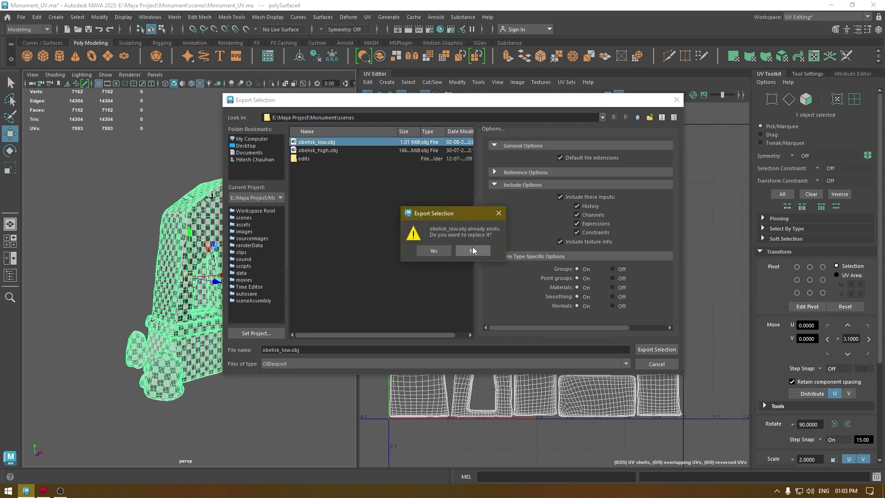
{"action": "left_click", "coordinate": [435, 253]}
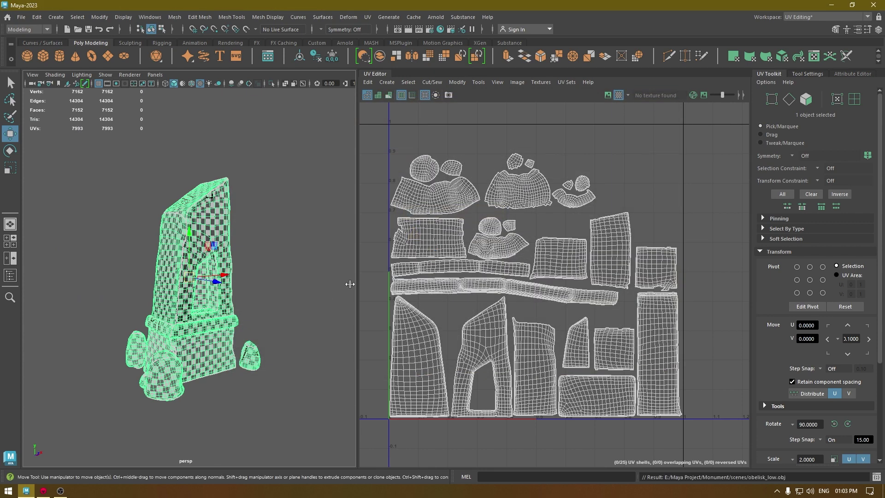
{"action": "left_click", "coordinate": [295, 291]}
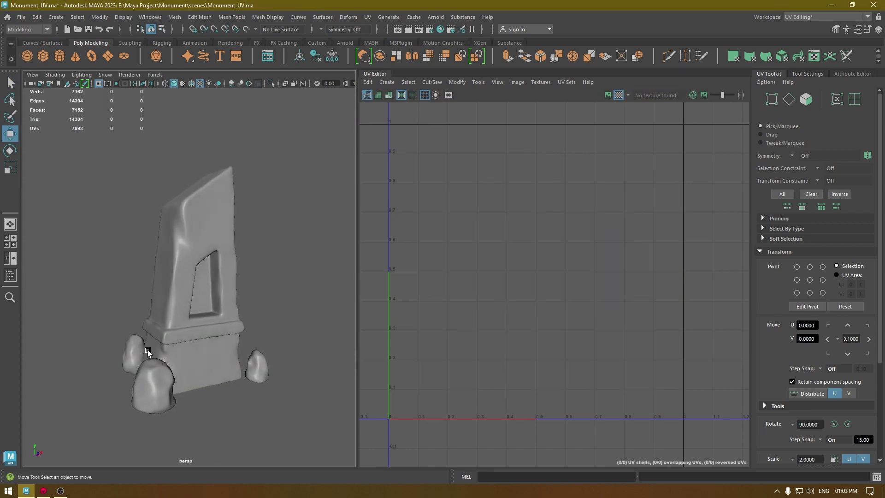
Import the obelisk_high and obelisk_low models into Marmoset Toolbag
{"action": "left_click", "coordinate": [43, 489]}
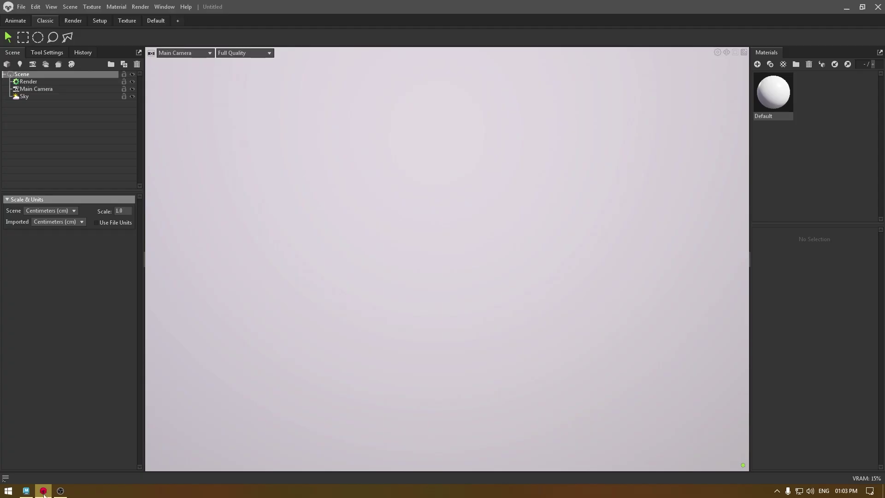
{"action": "left_click", "coordinate": [7, 64]}
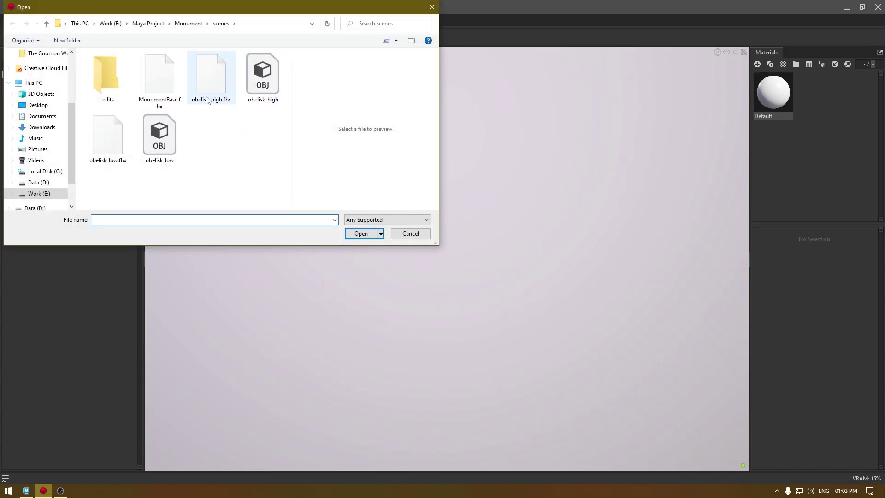
{"action": "left_click", "coordinate": [252, 102]}
{"action": "left_click", "coordinate": [162, 139], "text": "ctrl"}
{"action": "left_click", "coordinate": [364, 235]}
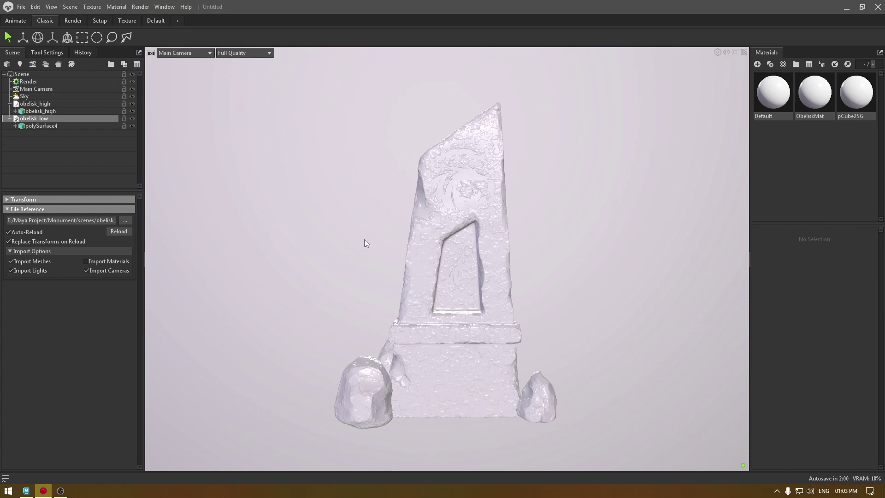
Collapse the obelisk_high and obelisk_low entries in the Scene outliner
{"action": "left_click_drag", "start_coordinate": [391, 208], "coordinate": [335, 177]}
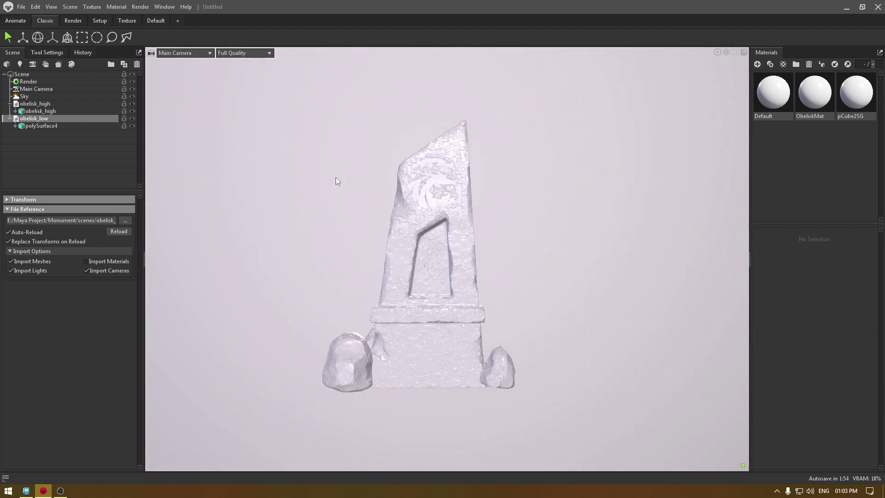
{"action": "left_click", "coordinate": [10, 104]}
{"action": "left_click", "coordinate": [10, 111]}
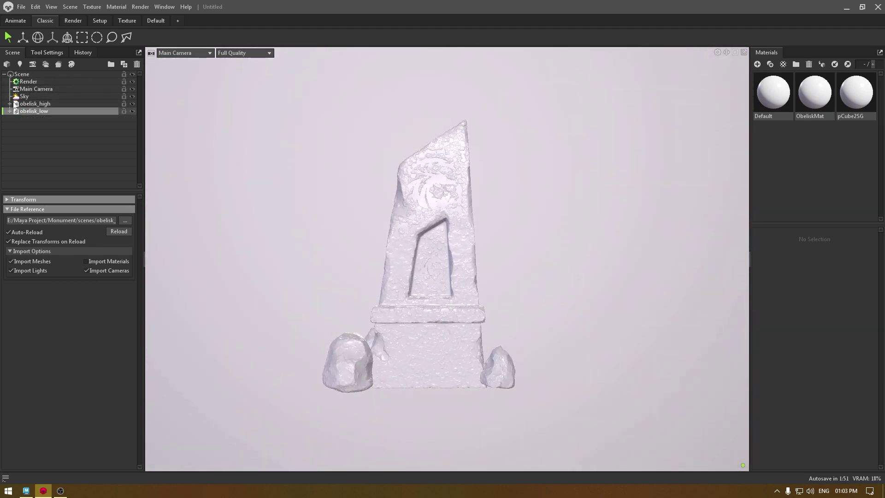
Create Bake Project 1, then drag obelisk_low into its Low slot and obelisk_high into High
{"action": "left_click", "coordinate": [58, 65]}
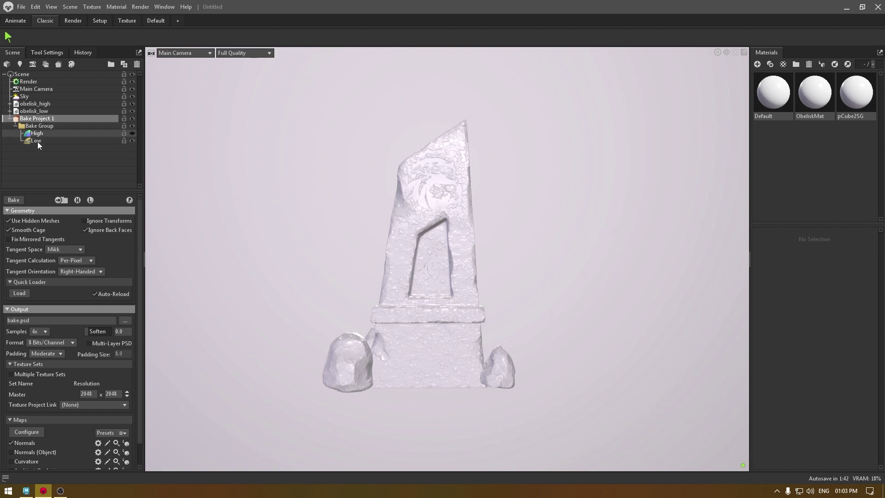
{"action": "left_click", "coordinate": [35, 112]}
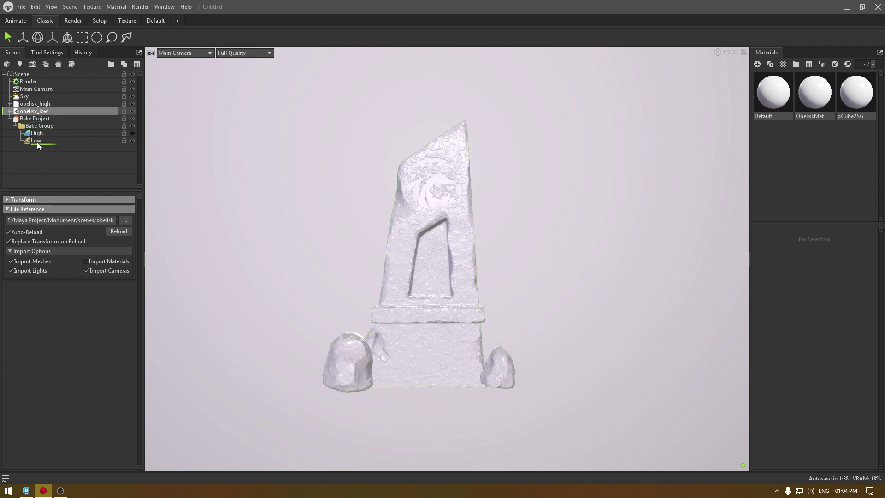
{"action": "left_click_drag", "start_coordinate": [37, 142], "coordinate": [36, 142]}
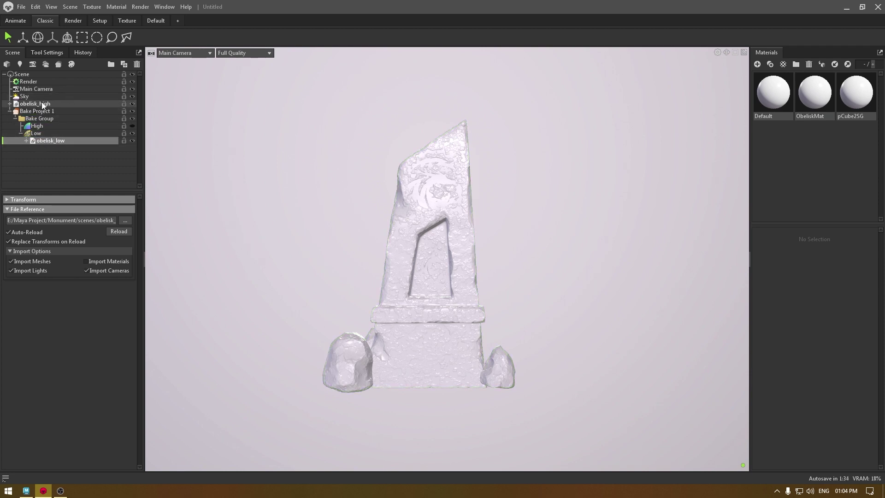
{"action": "left_click_drag", "start_coordinate": [42, 105], "coordinate": [37, 126]}
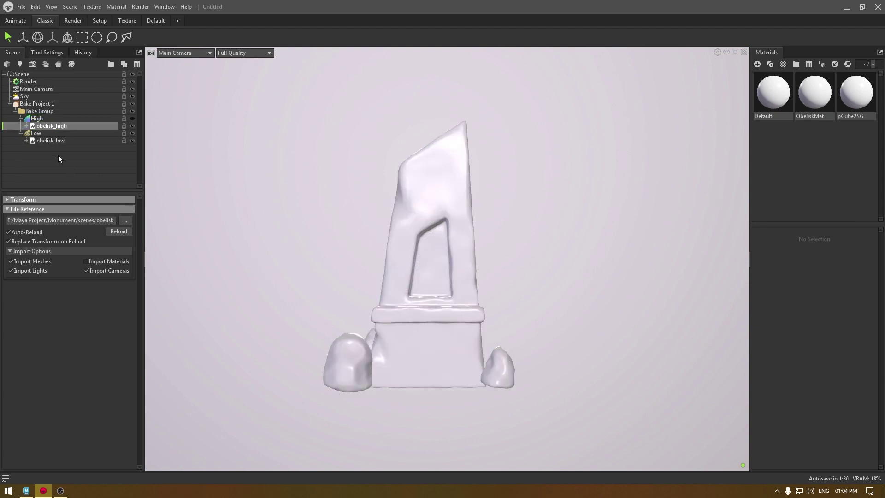
Set the bake project's Tangent Space to Marmoset
{"action": "left_click", "coordinate": [36, 103]}
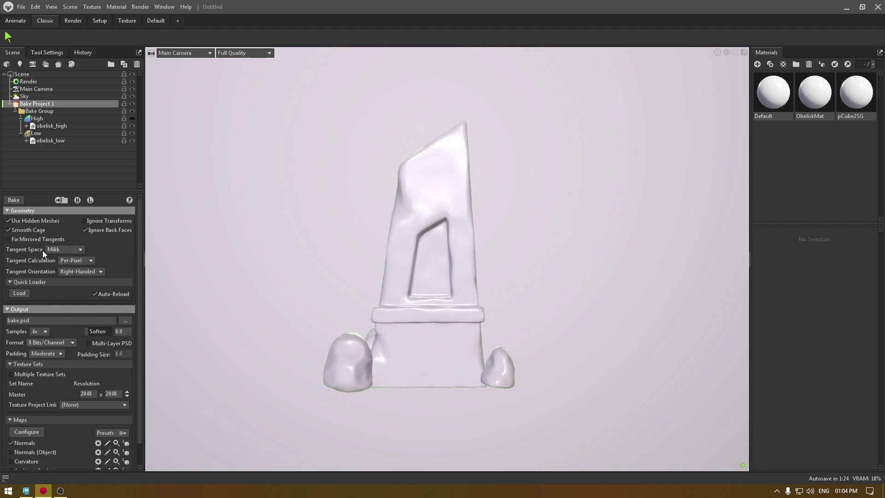
{"action": "left_click", "coordinate": [65, 252]}
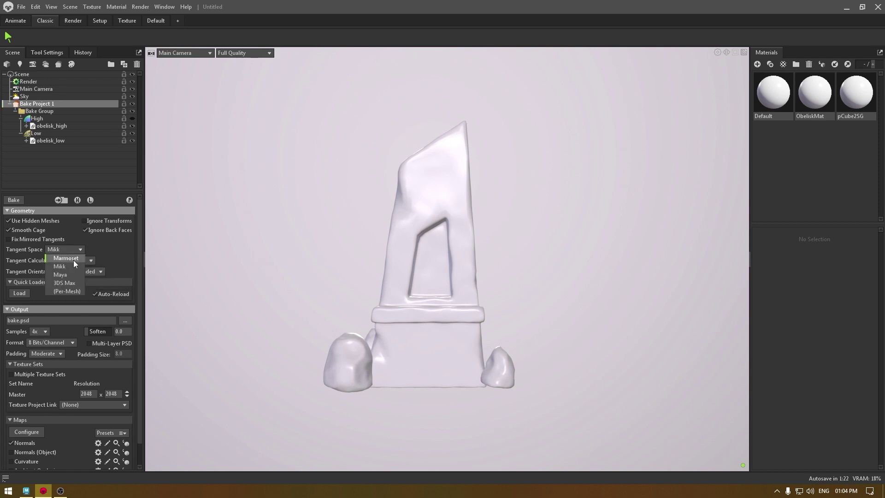
{"action": "left_click", "coordinate": [73, 261]}
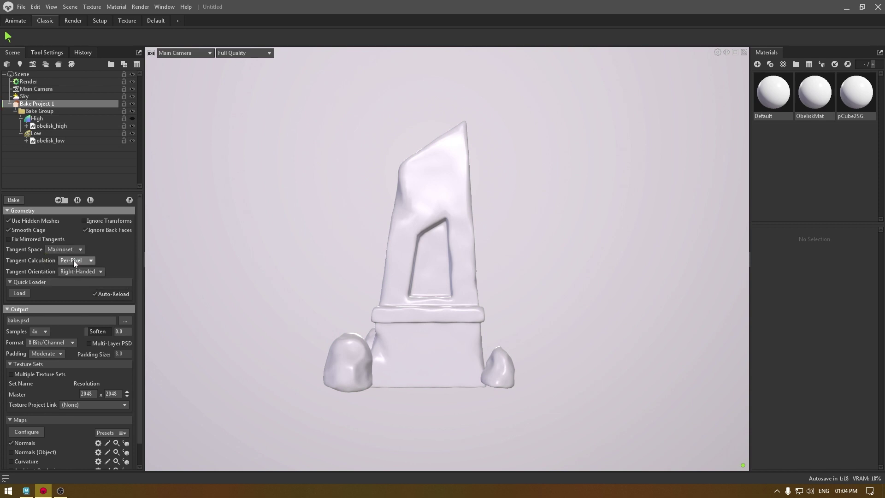
Set the bake output file to obelisk.psd in the Monument scenes folder
{"action": "left_click", "coordinate": [124, 320]}
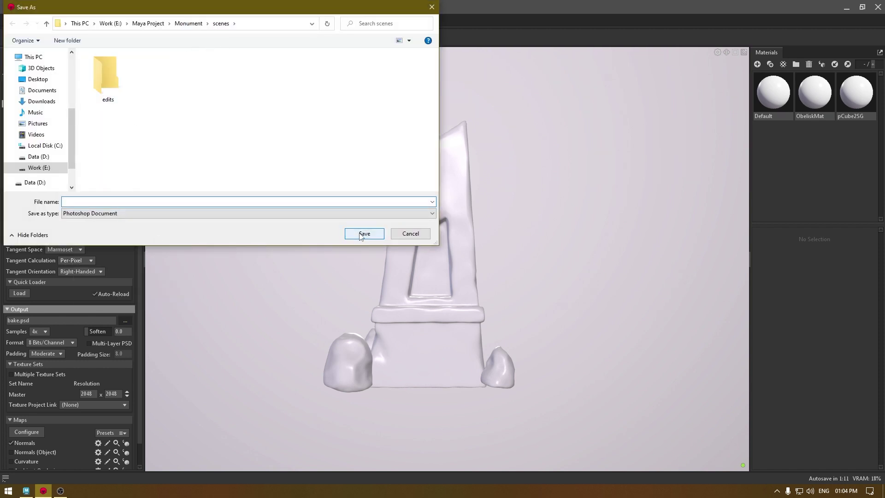
{"action": "left_click", "coordinate": [215, 112]}
{"action": "left_click", "coordinate": [131, 200]}
{"action": "type", "text": "obe"}
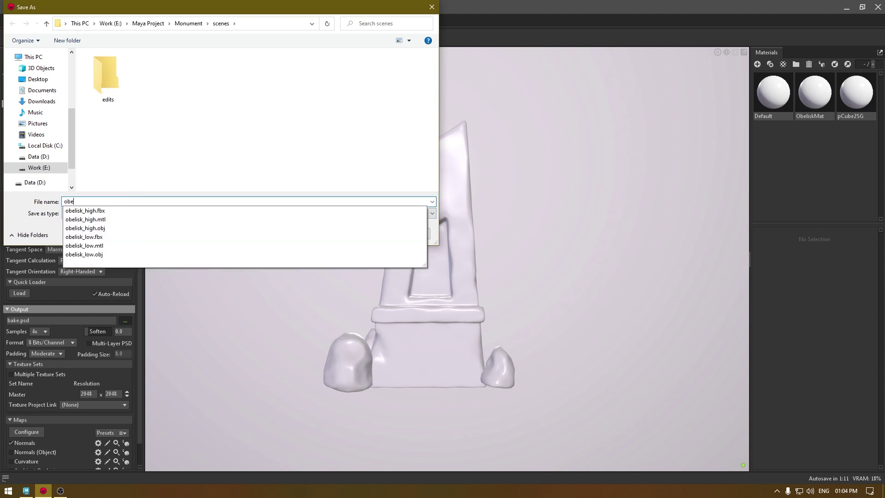
{"action": "type", "text": "lisk"}
{"action": "key", "text": "Return"}
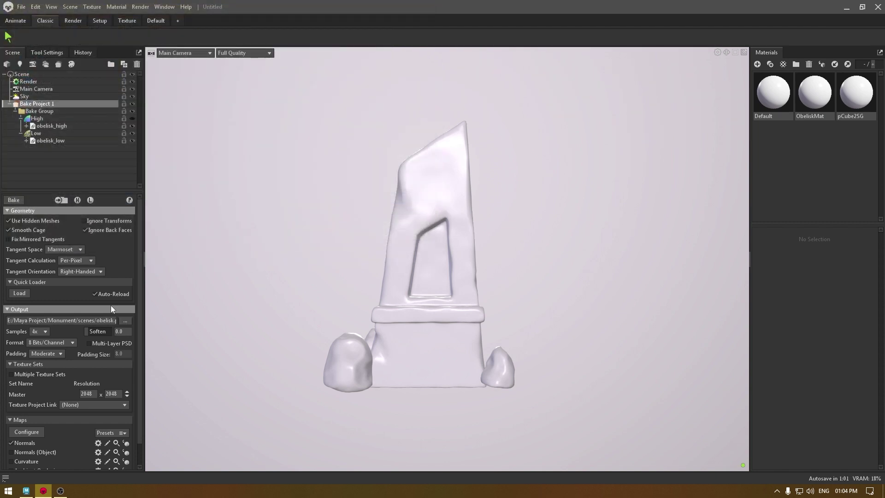
{"action": "scroll", "coordinate": [67, 340], "scroll_direction": "down", "scroll_amount": 1}
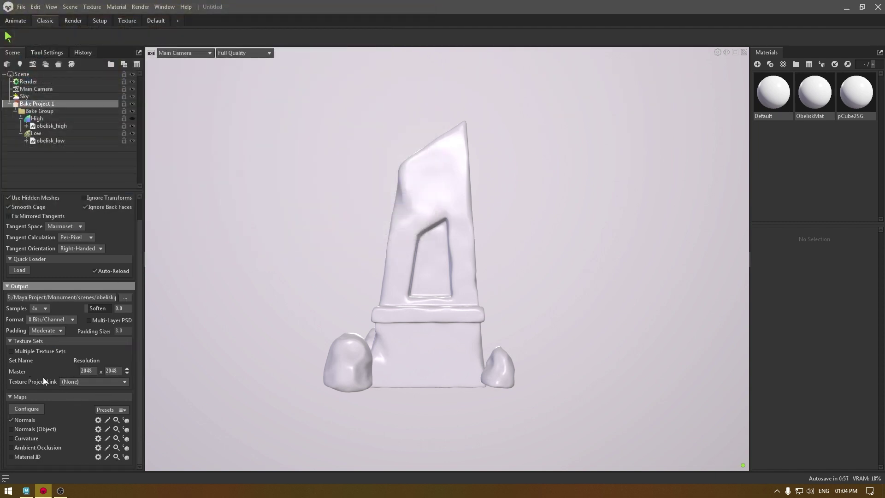
Set the Master bake width and height to 4096 and enable the Curvature map
{"action": "double_click", "coordinate": [89, 371]}
{"action": "type", "text": "4096"}
{"action": "double_click", "coordinate": [112, 372]}
{"action": "type", "text": "4096"}
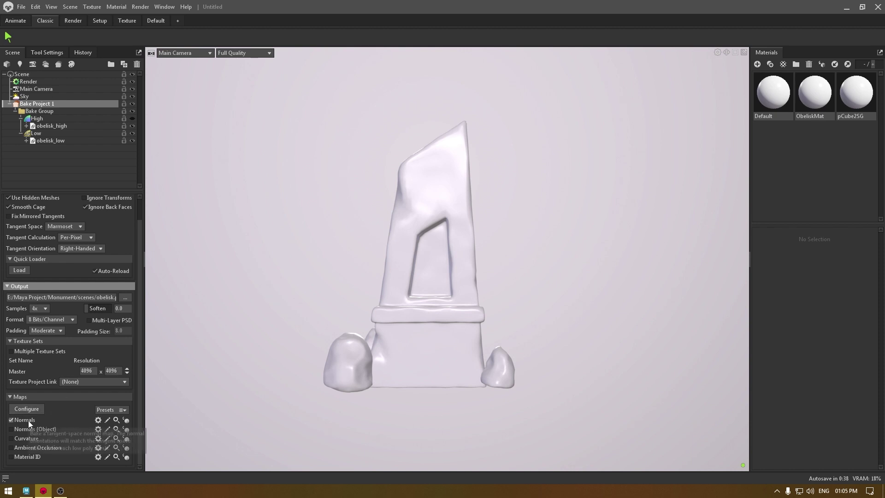
{"action": "left_click", "coordinate": [11, 437]}
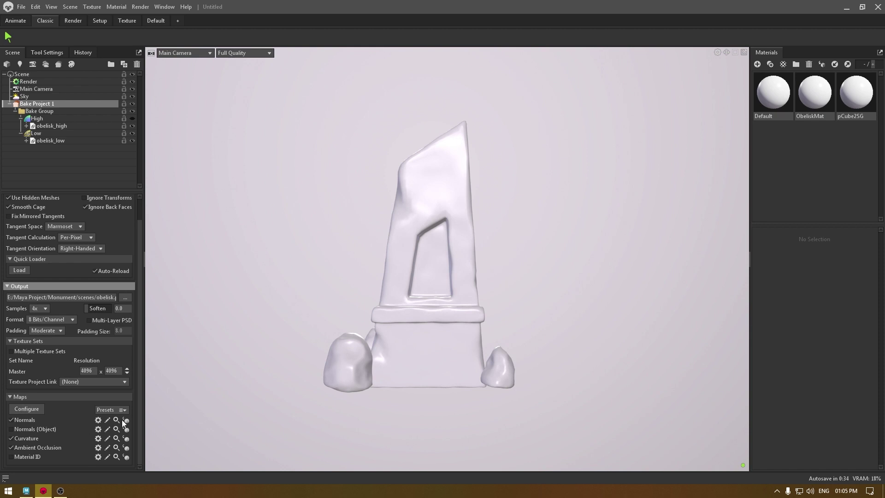
{"action": "scroll", "coordinate": [113, 397], "scroll_direction": "up", "scroll_amount": 1}
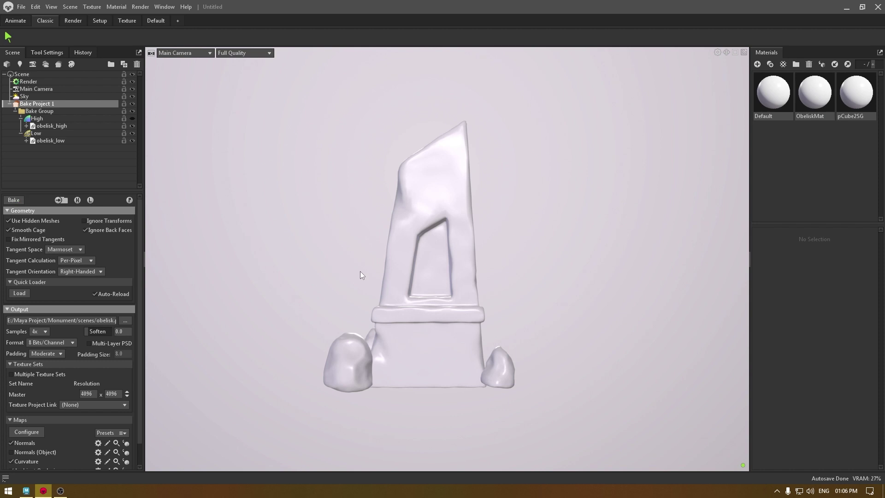
Create material NewMat01, assign it to obelisk_low, and select its polySurface4 mesh
{"action": "left_click_drag", "start_coordinate": [331, 262], "coordinate": [232, 189]}
{"action": "left_click", "coordinate": [53, 141]}
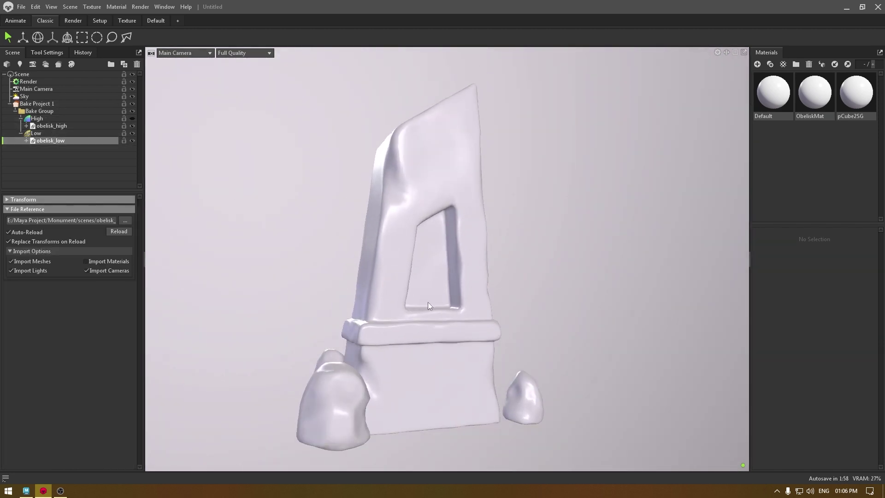
{"action": "scroll", "coordinate": [425, 292], "scroll_direction": "down", "scroll_amount": 3}
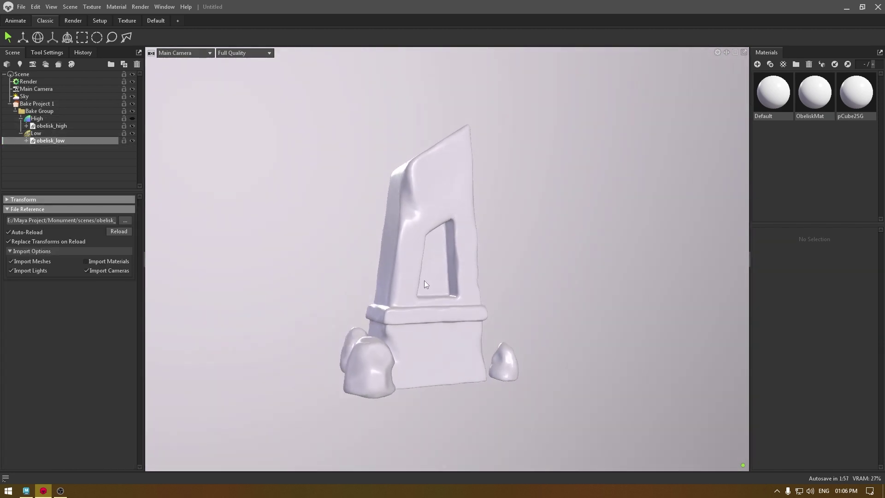
{"action": "left_click", "coordinate": [757, 64]}
{"action": "left_click_drag", "start_coordinate": [820, 108], "coordinate": [52, 139]}
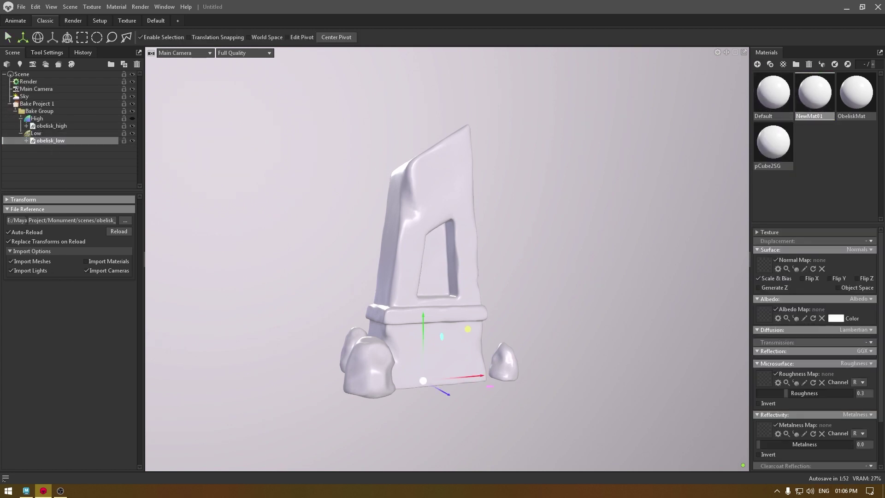
{"action": "left_click", "coordinate": [26, 140]}
{"action": "left_click", "coordinate": [51, 148]}
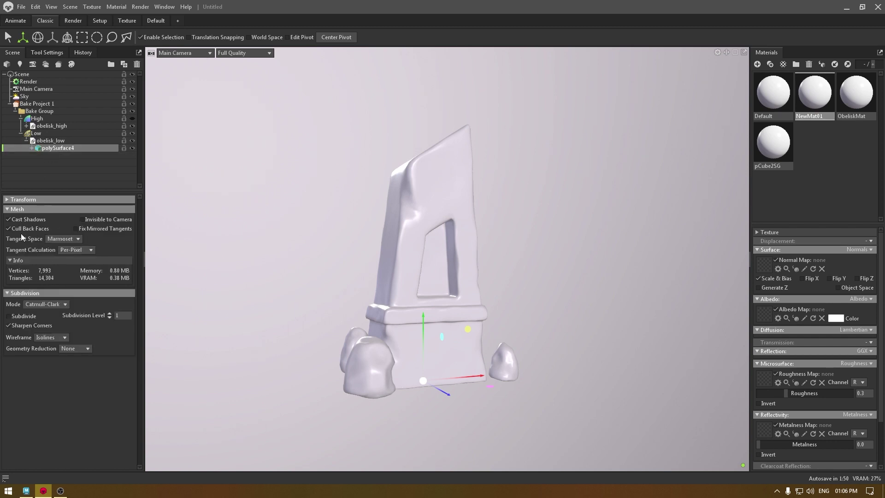
Load obelisk_normal.psd into the obelisk_low material's Normal Map slot
{"action": "left_click", "coordinate": [27, 141]}
{"action": "left_click", "coordinate": [44, 139]}
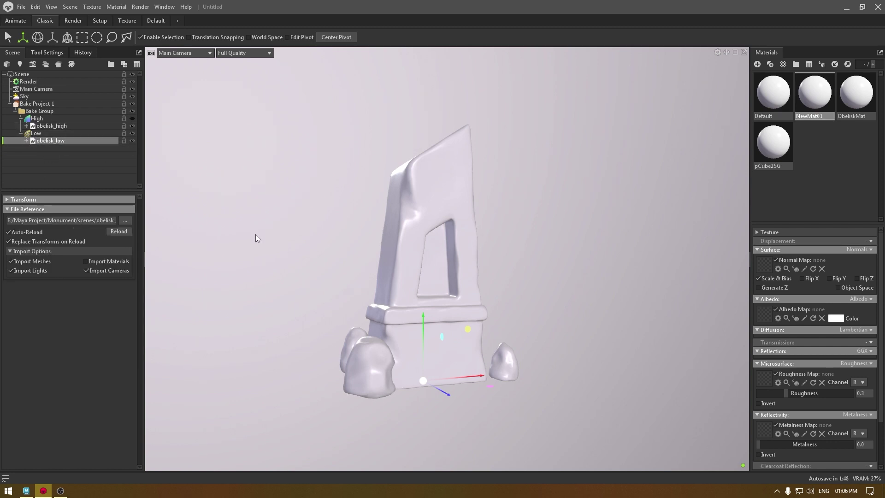
{"action": "left_click_drag", "start_coordinate": [510, 328], "coordinate": [541, 327]}
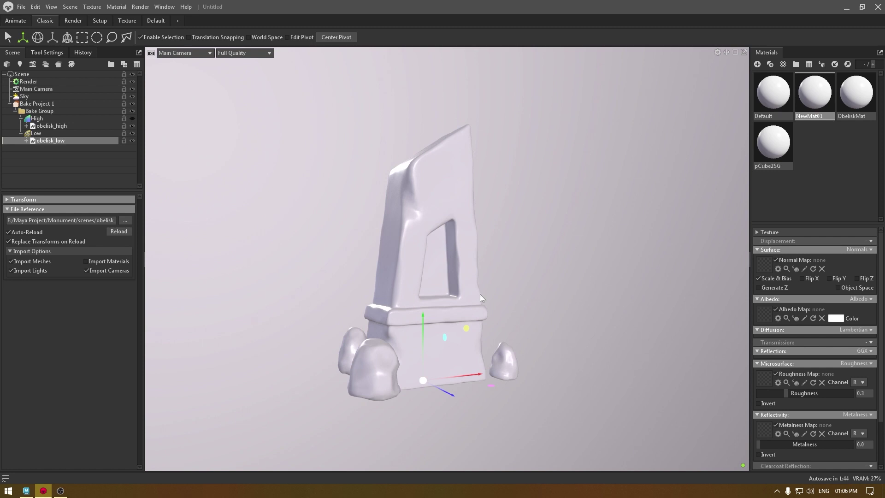
{"action": "left_click", "coordinate": [768, 269]}
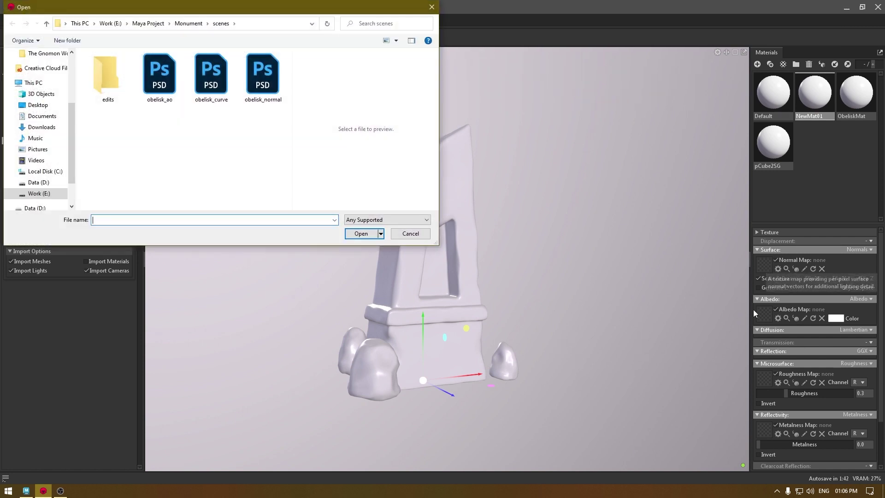
{"action": "left_click", "coordinate": [271, 86]}
{"action": "left_click", "coordinate": [354, 235]}
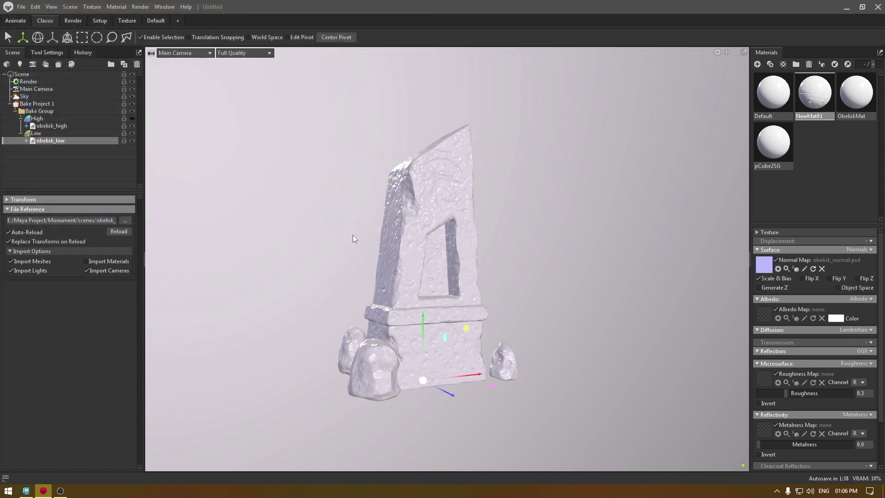
{"action": "left_click", "coordinate": [780, 270]}
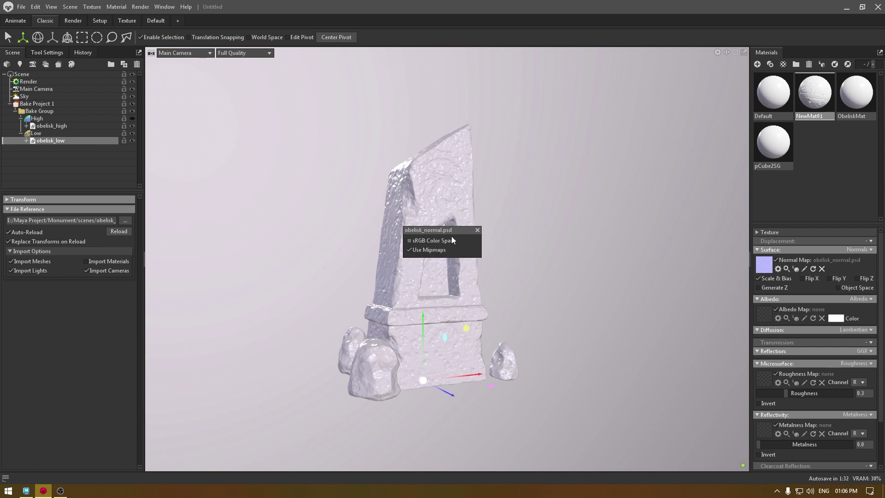
{"action": "scroll", "coordinate": [766, 379], "scroll_direction": "down", "scroll_amount": 2}
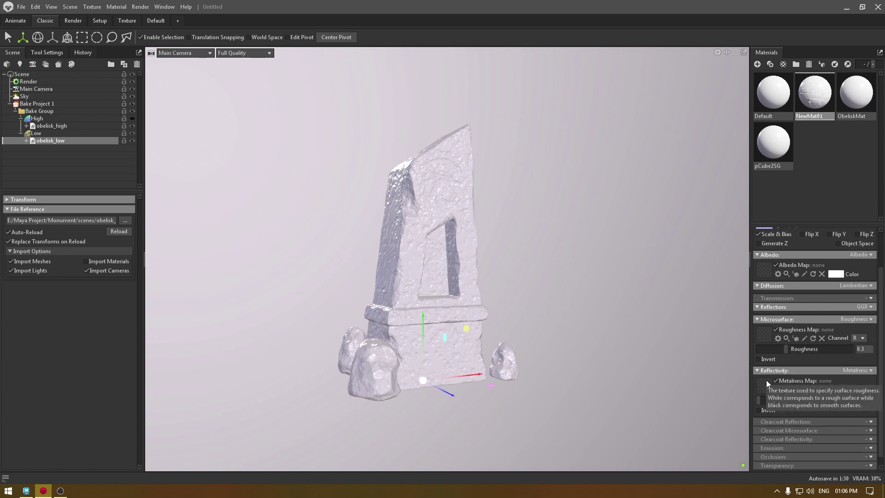
{"action": "scroll", "coordinate": [798, 444], "scroll_direction": "down", "scroll_amount": 1}
Set the occlusion mode to Occlusion and load obelisk_ao.psd as the Occlusion Map
{"action": "left_click", "coordinate": [870, 446]}
{"action": "left_click", "coordinate": [856, 464]}
{"action": "left_click", "coordinate": [763, 461]}
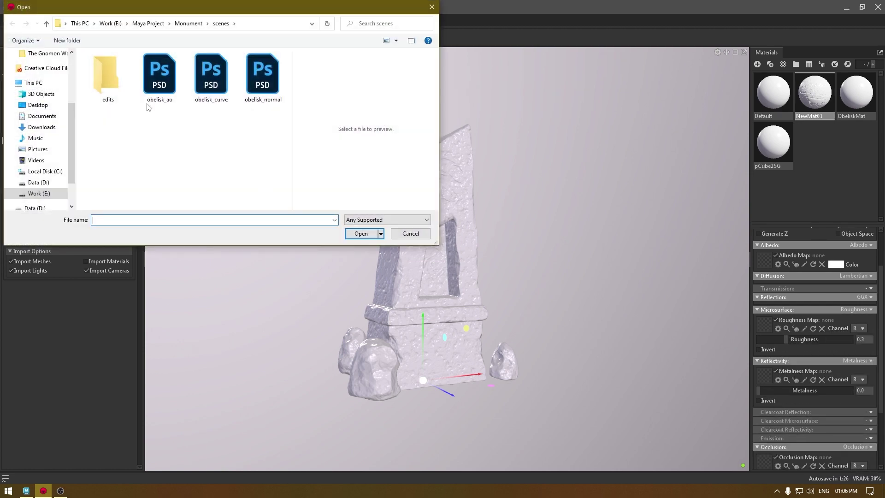
{"action": "left_click", "coordinate": [158, 81]}
{"action": "left_click", "coordinate": [361, 231]}
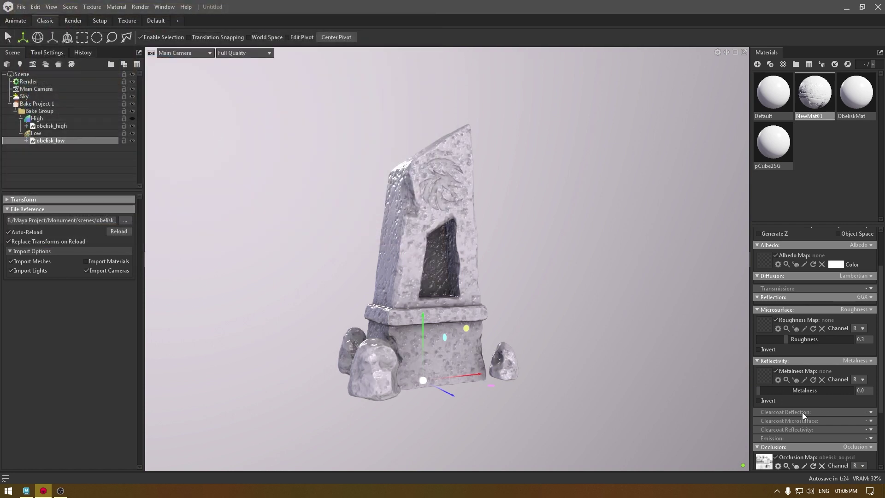
{"action": "scroll", "coordinate": [802, 405], "scroll_direction": "down", "scroll_amount": 5}
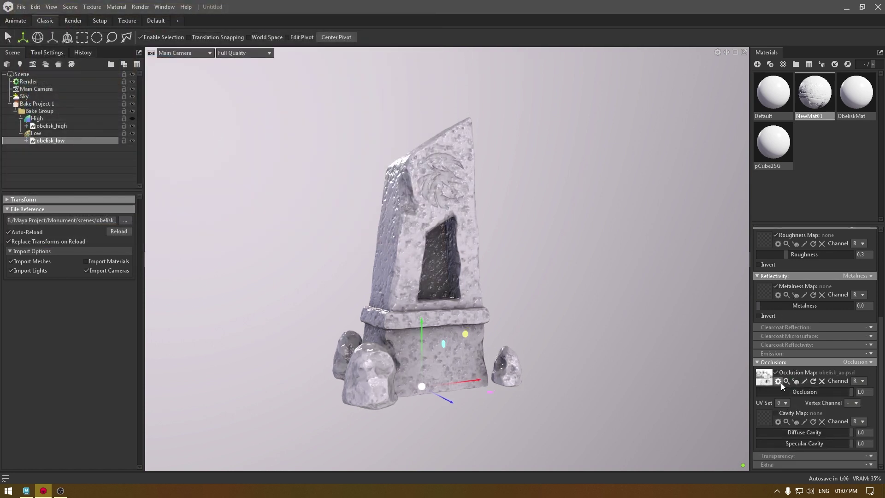
Turn off sRGB Color Space in the obelisk_ao texture settings
{"action": "left_click", "coordinate": [778, 381]}
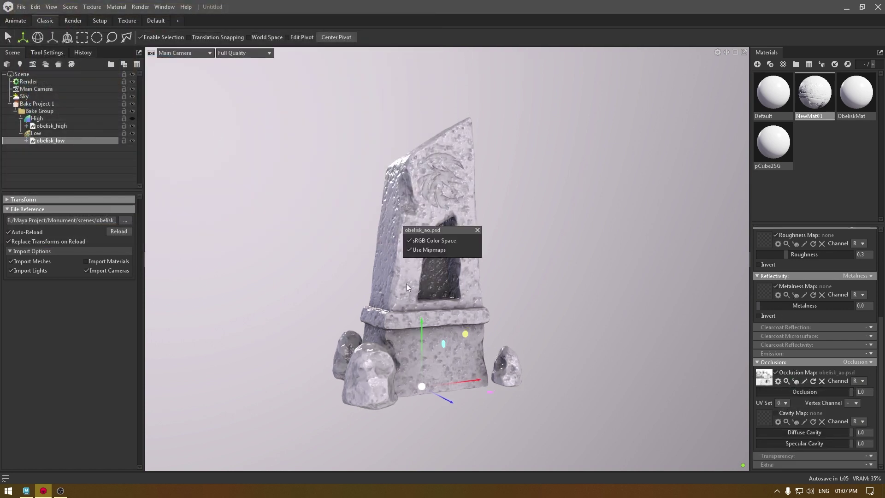
{"action": "left_click", "coordinate": [410, 240]}
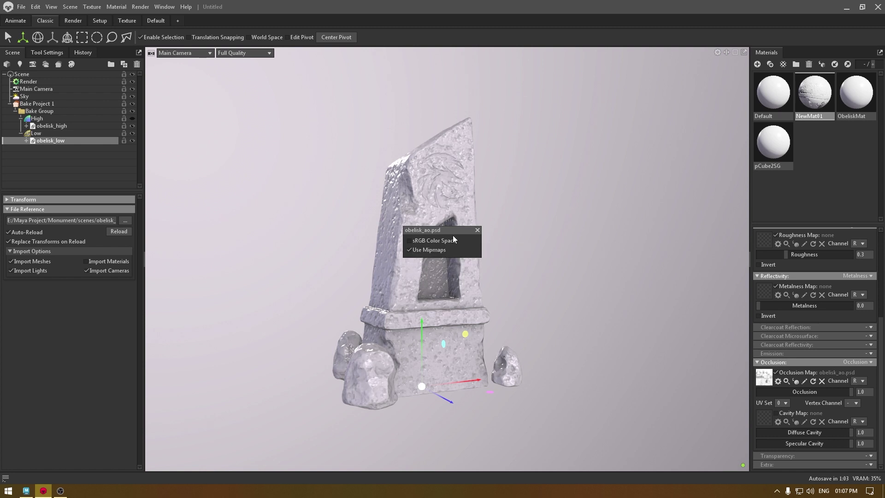
{"action": "left_click", "coordinate": [477, 230]}
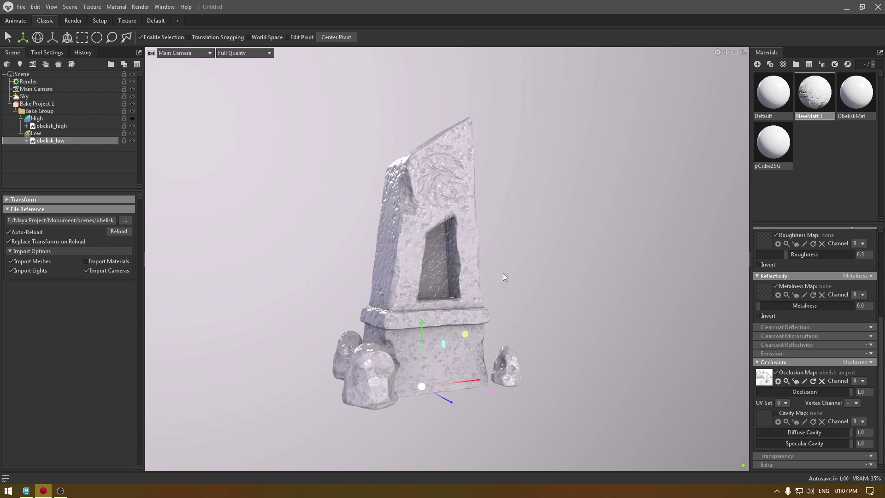
Raise the material's Roughness to about 0.649 for a matte stone look
{"action": "left_click_drag", "start_coordinate": [501, 277], "coordinate": [463, 269]}
{"action": "scroll", "coordinate": [780, 354], "scroll_direction": "up", "scroll_amount": 3}
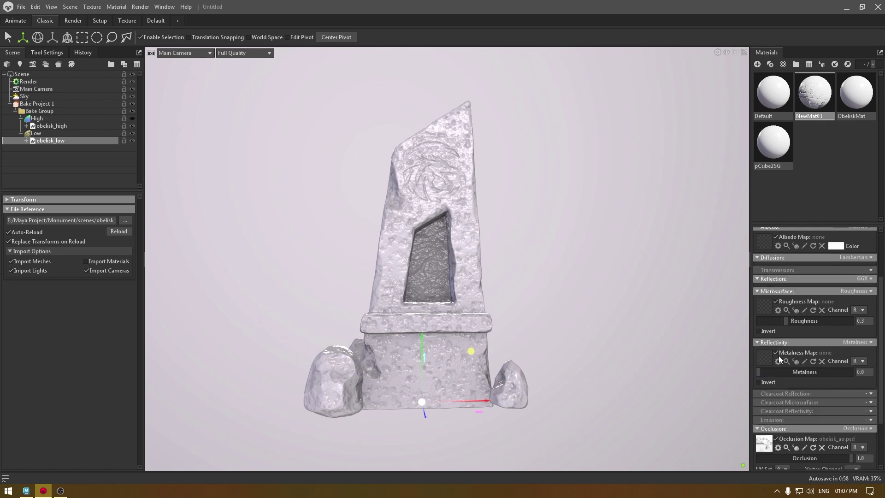
{"action": "scroll", "coordinate": [780, 358], "scroll_direction": "up", "scroll_amount": 2}
{"action": "left_click_drag", "start_coordinate": [791, 364], "coordinate": [853, 364]}
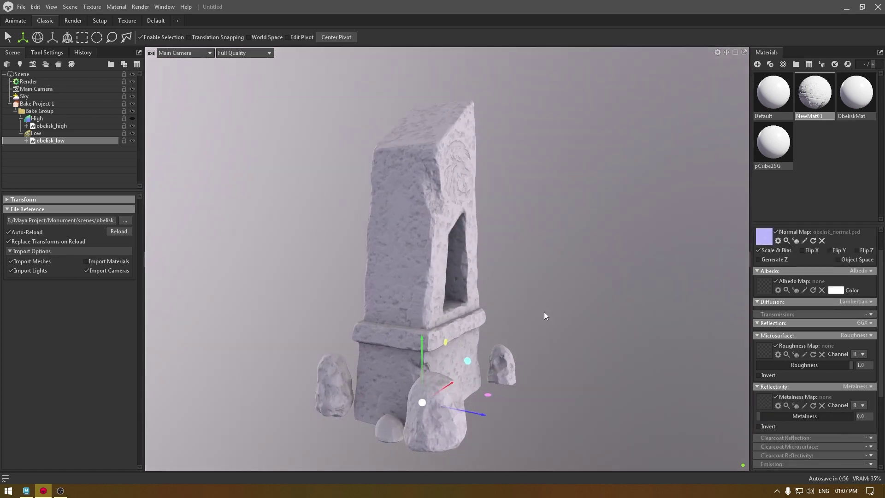
Orbit around the obelisk to inspect the window opening and base
{"action": "left_click_drag", "start_coordinate": [545, 316], "coordinate": [814, 365]}
{"action": "left_click_drag", "start_coordinate": [506, 318], "coordinate": [397, 280]}
{"action": "scroll", "coordinate": [449, 348], "scroll_direction": "up", "scroll_amount": 6}
{"action": "left_click_drag", "start_coordinate": [457, 353], "coordinate": [433, 295]}
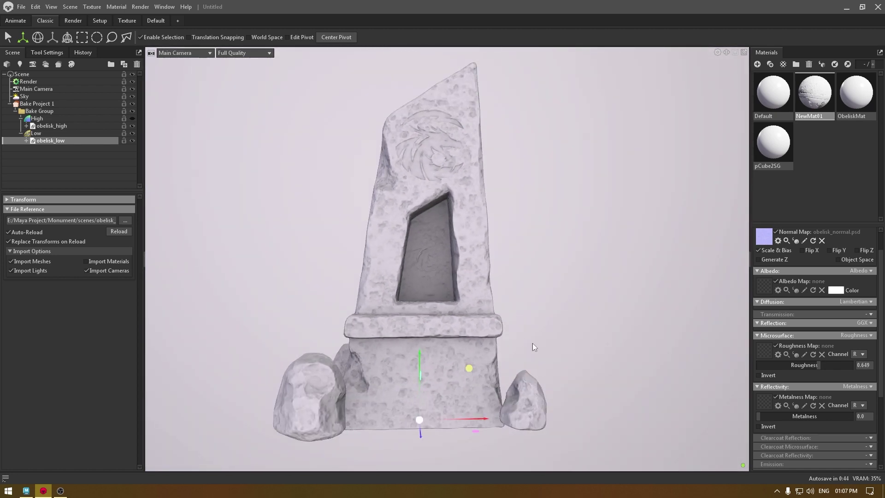
{"action": "left_click_drag", "start_coordinate": [402, 267], "coordinate": [411, 185]}
{"action": "left_click_drag", "start_coordinate": [383, 309], "coordinate": [467, 328]}
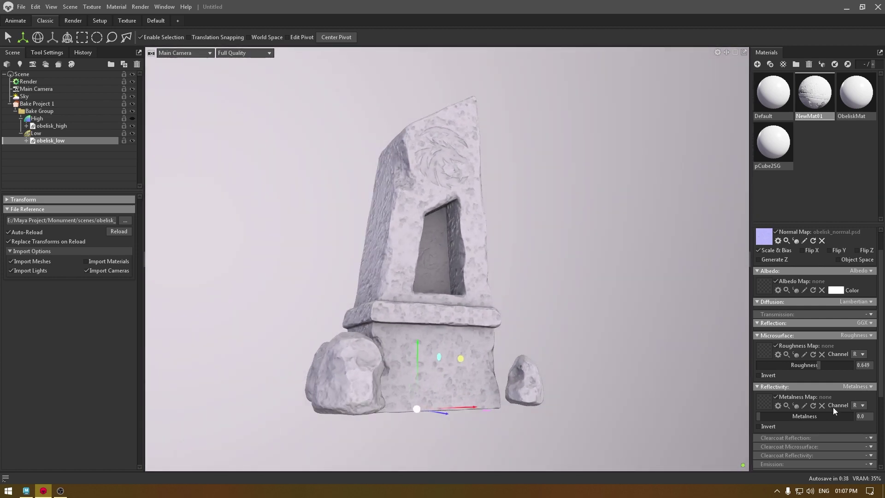
{"action": "scroll", "coordinate": [833, 407], "scroll_direction": "down", "scroll_amount": 3}
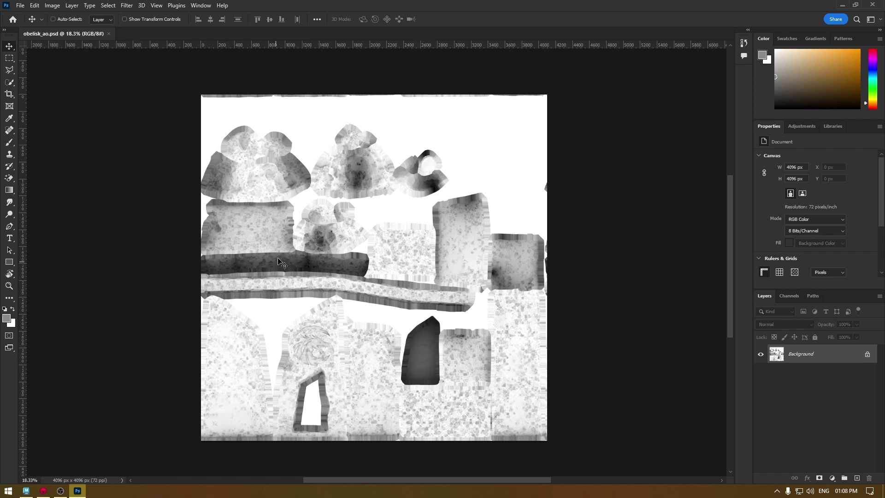
Convert Background to Layer 0, pick a white Brush, add empty Layer 1, and enlarge the brush
{"action": "double_click", "coordinate": [799, 359]}
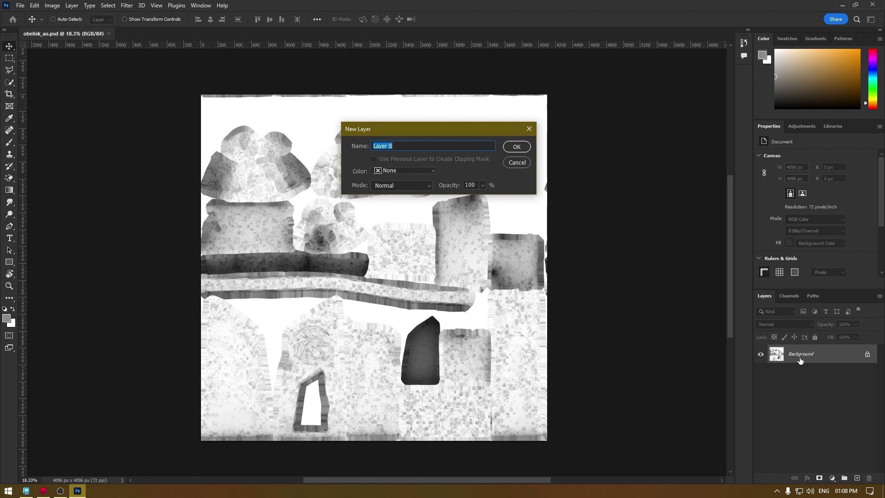
{"action": "key", "text": "Return"}
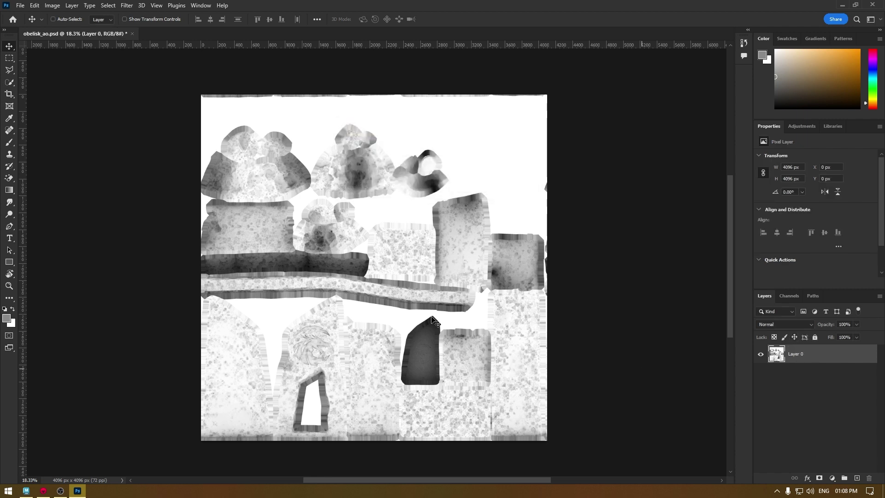
{"action": "left_click", "coordinate": [10, 144]}
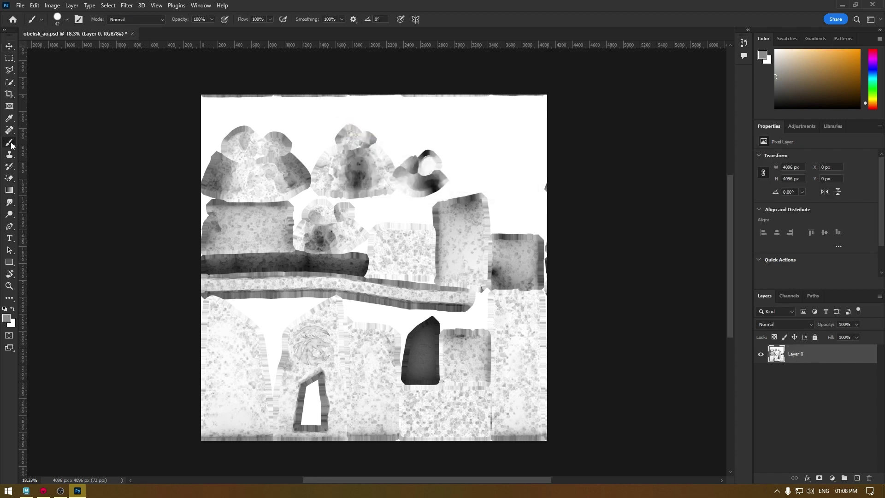
{"action": "left_click", "coordinate": [7, 321]}
{"action": "left_click", "coordinate": [323, 122]}
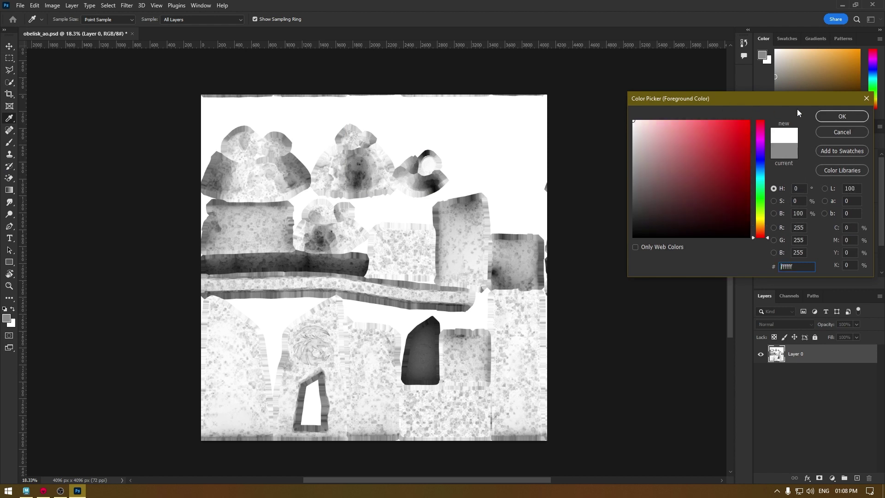
{"action": "left_click", "coordinate": [834, 119]}
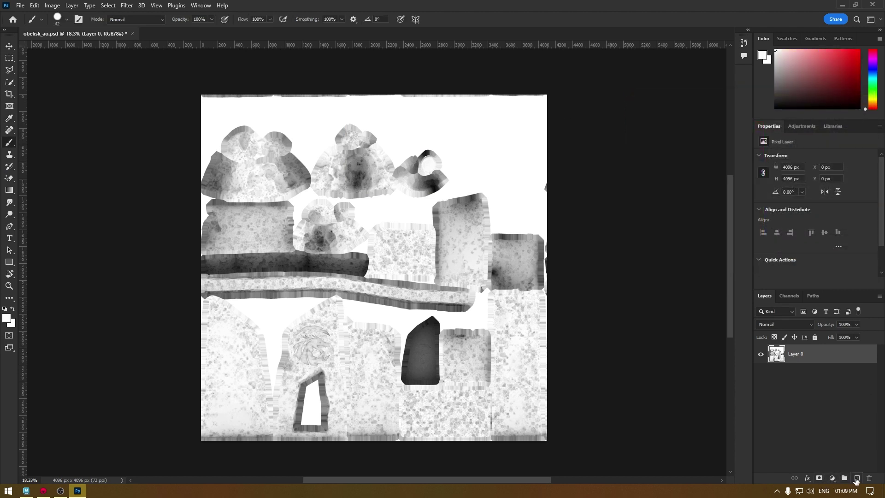
{"action": "left_click", "coordinate": [857, 479]}
{"action": "key", "text": "bracketright"}
{"action": "key", "text": "bracketright"}
{"action": "key", "text": "bracketright"}
{"action": "key", "text": "bracketright"}
{"action": "key", "text": "bracketright"}
{"action": "key", "text": "bracketright"}
{"action": "key", "text": "bracketright"}
{"action": "key", "text": "bracketright"}
{"action": "key", "text": "bracketright"}
{"action": "key", "text": "bracketright"}
{"action": "key", "text": "bracketright"}
Soften the Photoshop brush to 0% hardness
{"action": "right_click", "coordinate": [251, 217]}
{"action": "left_click_drag", "start_coordinate": [344, 234], "coordinate": [272, 247]}
{"action": "key", "text": "Return"}
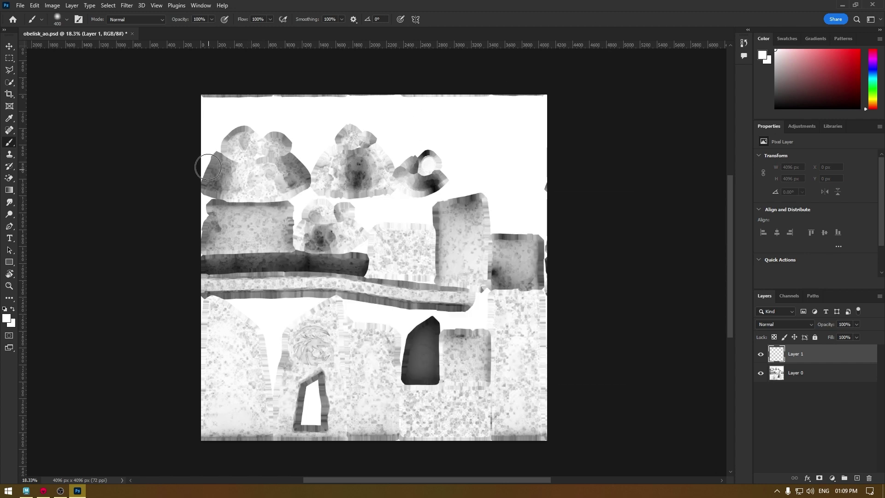
Paint soft white on Layer 1 over the AO map's dark blobs, bars, band and squares
{"action": "mouse_move", "coordinate": [212, 155]}
{"action": "left_mouse_down"}
{"action": "mouse_move", "coordinate": [220, 179]}
{"action": "mouse_move", "coordinate": [212, 194]}
{"action": "left_mouse_up"}
{"action": "mouse_move", "coordinate": [292, 159]}
{"action": "left_mouse_down"}
{"action": "mouse_move", "coordinate": [306, 192]}
{"action": "mouse_move", "coordinate": [295, 172]}
{"action": "left_mouse_up"}
{"action": "mouse_move", "coordinate": [416, 190]}
{"action": "left_mouse_down"}
{"action": "mouse_move", "coordinate": [434, 184]}
{"action": "mouse_move", "coordinate": [425, 155]}
{"action": "mouse_move", "coordinate": [368, 178]}
{"action": "mouse_move", "coordinate": [358, 173]}
{"action": "mouse_move", "coordinate": [364, 196]}
{"action": "left_mouse_up"}
{"action": "mouse_move", "coordinate": [357, 265]}
{"action": "left_mouse_down"}
{"action": "mouse_move", "coordinate": [164, 258]}
{"action": "mouse_move", "coordinate": [319, 265]}
{"action": "mouse_move", "coordinate": [242, 258]}
{"action": "left_mouse_up"}
{"action": "mouse_move", "coordinate": [444, 336]}
{"action": "left_mouse_down"}
{"action": "mouse_move", "coordinate": [438, 359]}
{"action": "mouse_move", "coordinate": [423, 330]}
{"action": "mouse_move", "coordinate": [423, 382]}
{"action": "mouse_move", "coordinate": [413, 381]}
{"action": "mouse_move", "coordinate": [425, 354]}
{"action": "mouse_move", "coordinate": [413, 342]}
{"action": "mouse_move", "coordinate": [431, 325]}
{"action": "mouse_move", "coordinate": [440, 377]}
{"action": "mouse_move", "coordinate": [410, 365]}
{"action": "mouse_move", "coordinate": [423, 311]}
{"action": "mouse_move", "coordinate": [408, 369]}
{"action": "left_mouse_up"}
{"action": "mouse_move", "coordinate": [319, 399]}
{"action": "left_mouse_down"}
{"action": "mouse_move", "coordinate": [317, 381]}
{"action": "mouse_move", "coordinate": [323, 433]}
{"action": "mouse_move", "coordinate": [298, 386]}
{"action": "mouse_move", "coordinate": [313, 436]}
{"action": "mouse_move", "coordinate": [313, 379]}
{"action": "mouse_move", "coordinate": [294, 387]}
{"action": "left_mouse_up"}
{"action": "mouse_move", "coordinate": [479, 306]}
{"action": "left_mouse_down"}
{"action": "mouse_move", "coordinate": [198, 294]}
{"action": "mouse_move", "coordinate": [444, 285]}
{"action": "mouse_move", "coordinate": [317, 265]}
{"action": "mouse_move", "coordinate": [389, 281]}
{"action": "mouse_move", "coordinate": [299, 276]}
{"action": "left_mouse_up"}
{"action": "left_click_drag", "start_coordinate": [516, 249], "coordinate": [561, 239]}
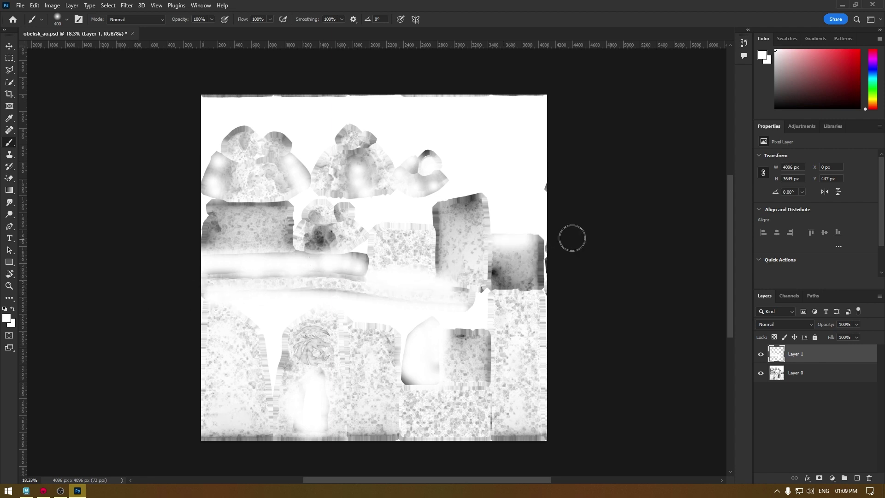
{"action": "mouse_move", "coordinate": [537, 288]}
{"action": "left_mouse_down"}
{"action": "mouse_move", "coordinate": [500, 292]}
{"action": "mouse_move", "coordinate": [538, 287]}
{"action": "left_mouse_up"}
{"action": "mouse_move", "coordinate": [424, 166]}
{"action": "left_mouse_down"}
{"action": "mouse_move", "coordinate": [424, 149]}
{"action": "mouse_move", "coordinate": [417, 152]}
{"action": "left_mouse_up"}
{"action": "left_click_drag", "start_coordinate": [209, 217], "coordinate": [211, 244]}
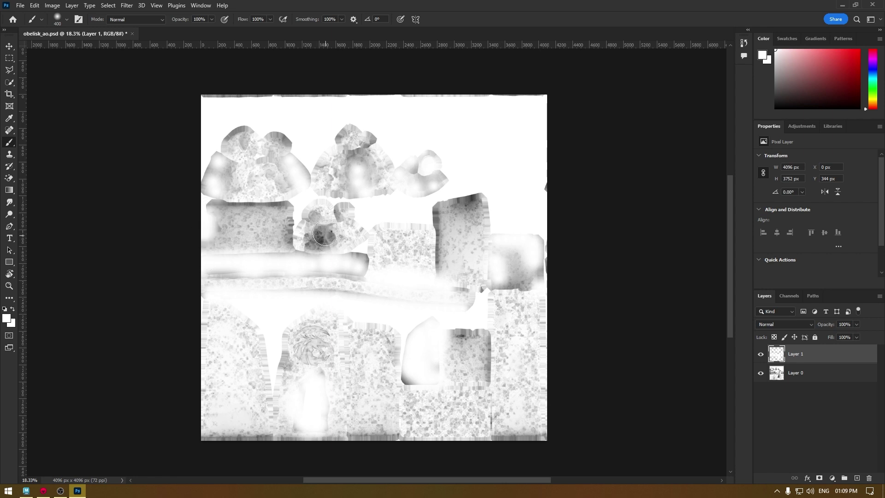
{"action": "left_click_drag", "start_coordinate": [318, 228], "coordinate": [319, 243]}
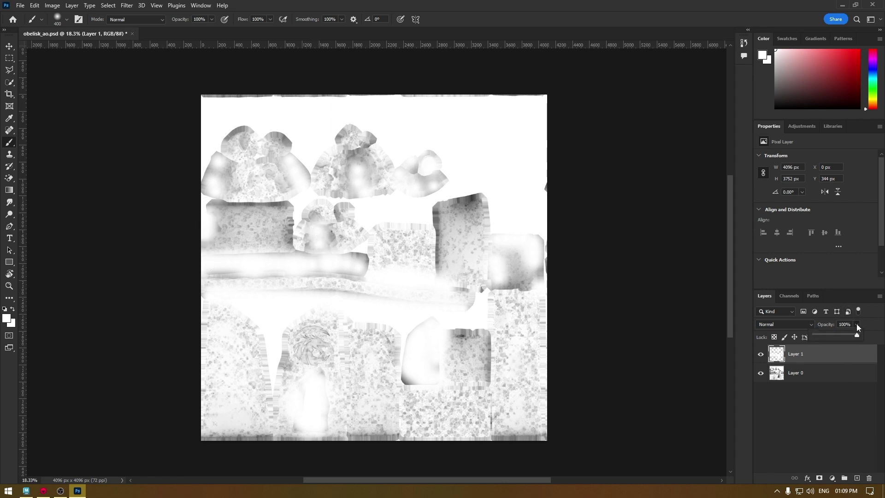
Lower Layer 1's opacity to 25% and save obelisk_ao.psd, confirming the format options
{"action": "mouse_move", "coordinate": [848, 336]}
{"action": "left_mouse_down"}
{"action": "mouse_move", "coordinate": [825, 336]}
{"action": "mouse_move", "coordinate": [849, 333]}
{"action": "left_mouse_up"}
{"action": "key", "text": "ctrl+alt+a"}
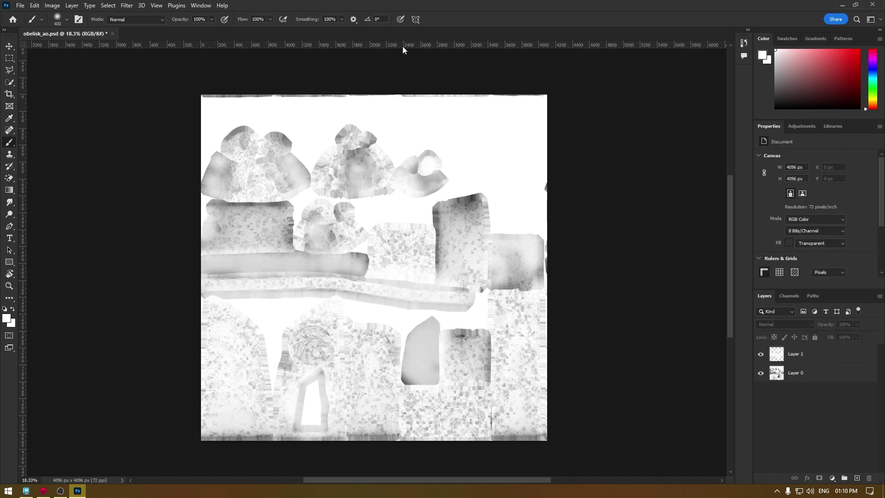
{"action": "key", "text": "ctrl+s"}
{"action": "left_click", "coordinate": [543, 141]}
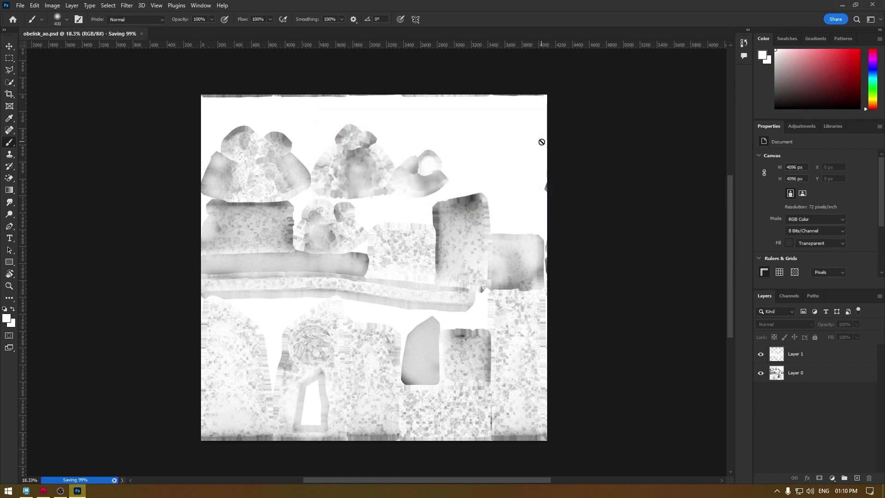
Back in Marmoset, reload the edited obelisk_ao file into the material's Occlusion Map slot
{"action": "left_click", "coordinate": [44, 492]}
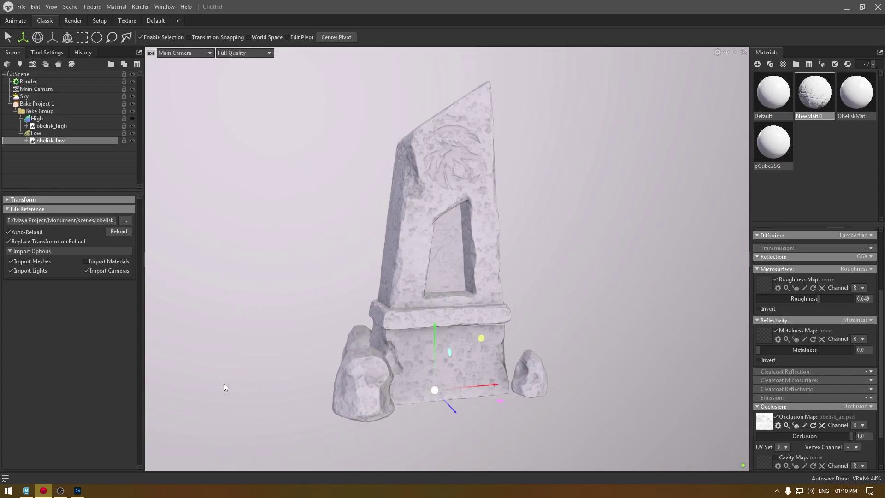
{"action": "left_click_drag", "start_coordinate": [693, 390], "coordinate": [745, 421]}
{"action": "left_click", "coordinate": [762, 426]}
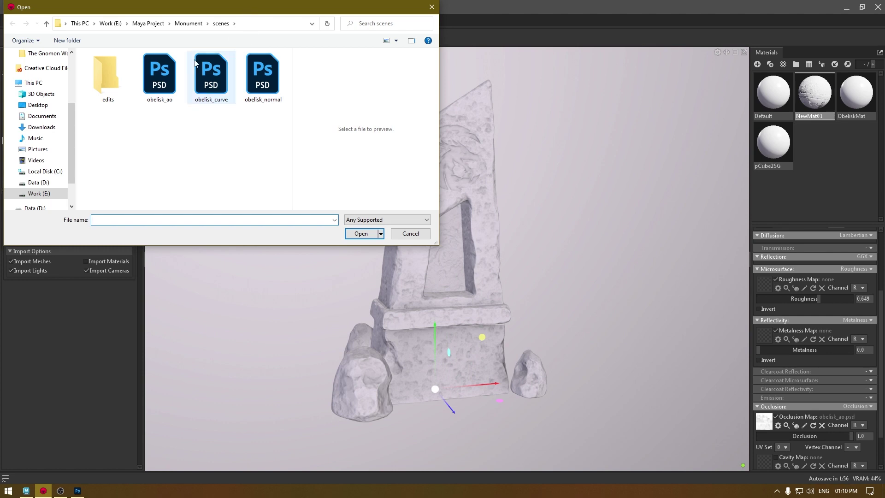
{"action": "double_click", "coordinate": [160, 74]}
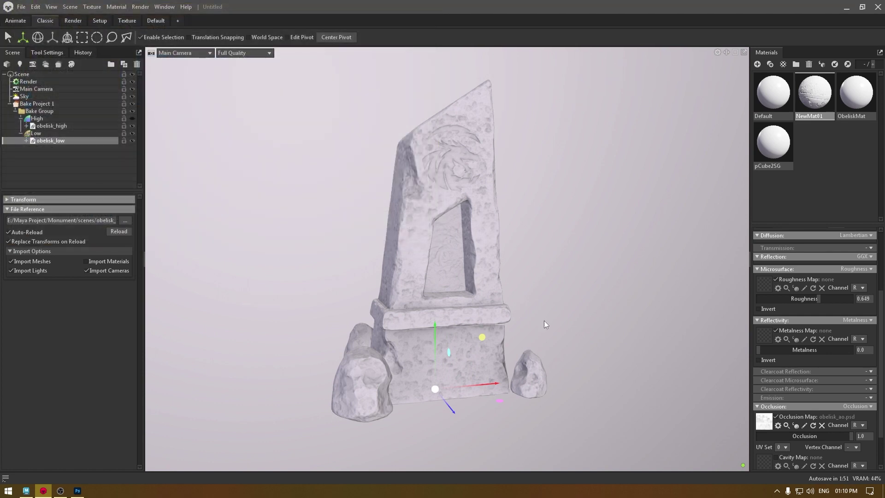
{"action": "left_click_drag", "start_coordinate": [544, 320], "coordinate": [394, 291]}
{"action": "scroll", "coordinate": [453, 310], "scroll_direction": "up", "scroll_amount": 5}
{"action": "left_click_drag", "start_coordinate": [453, 310], "coordinate": [494, 283]}
{"action": "scroll", "coordinate": [538, 236], "scroll_direction": "down", "scroll_amount": 5}
{"action": "left_click_drag", "start_coordinate": [538, 236], "coordinate": [463, 347]}
{"action": "scroll", "coordinate": [439, 199], "scroll_direction": "up", "scroll_amount": 3}
{"action": "scroll", "coordinate": [447, 209], "scroll_direction": "down", "scroll_amount": 3}
{"action": "left_click_drag", "start_coordinate": [441, 280], "coordinate": [458, 306]}
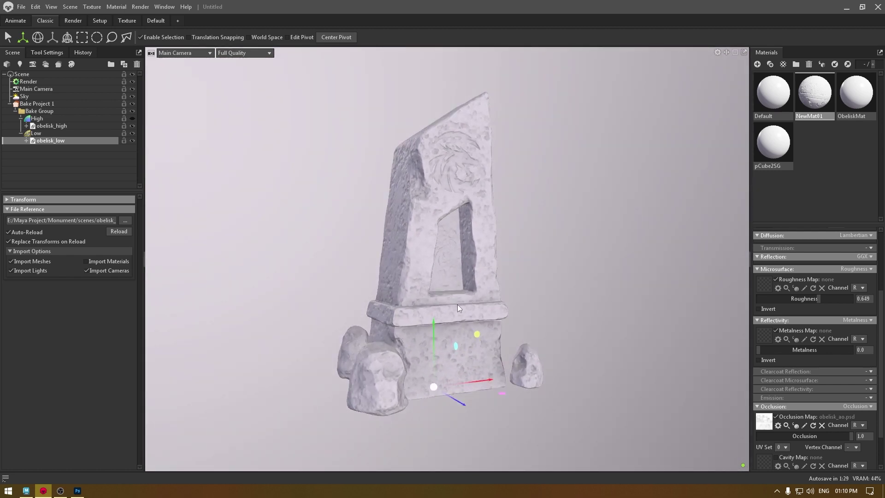